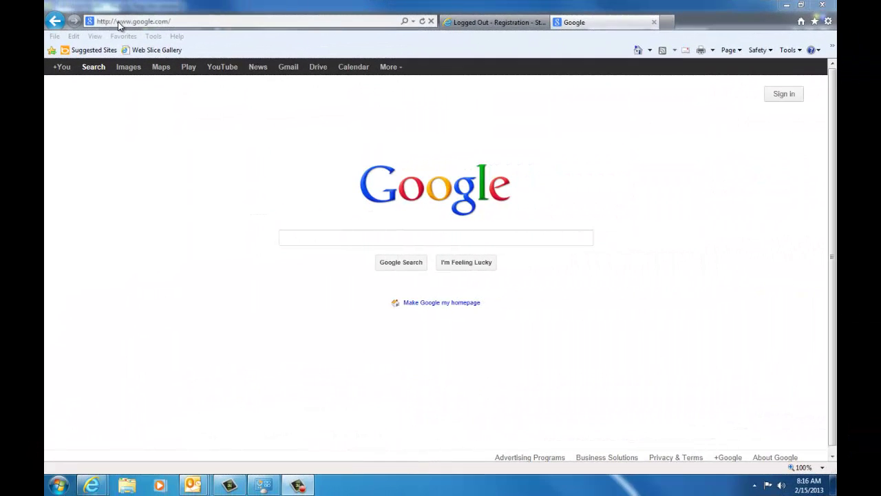
left_click(118, 22)
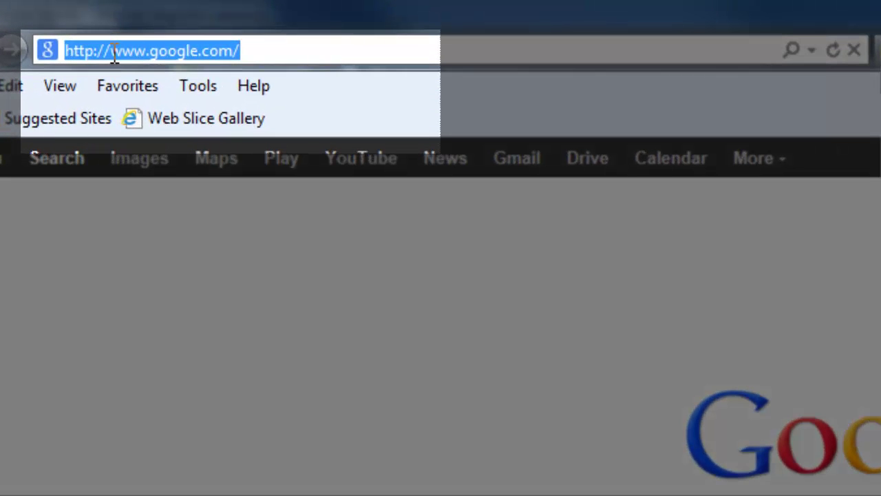
type("www.")
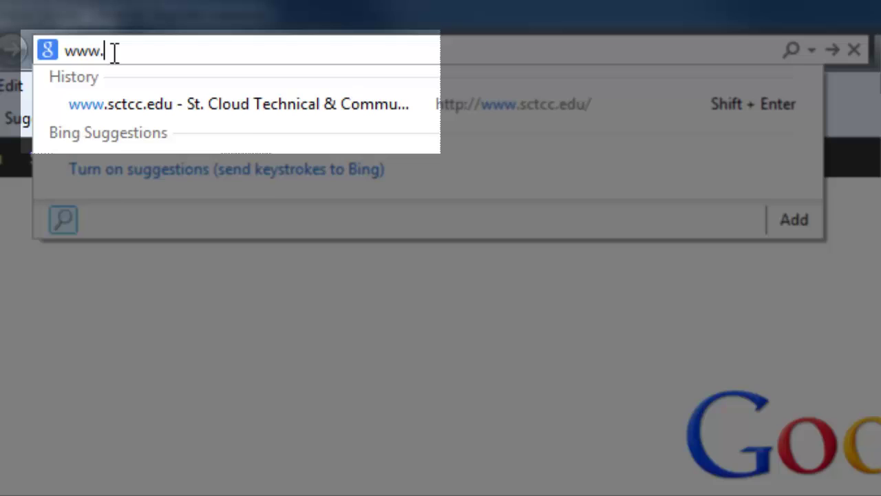
type("sctcc.")
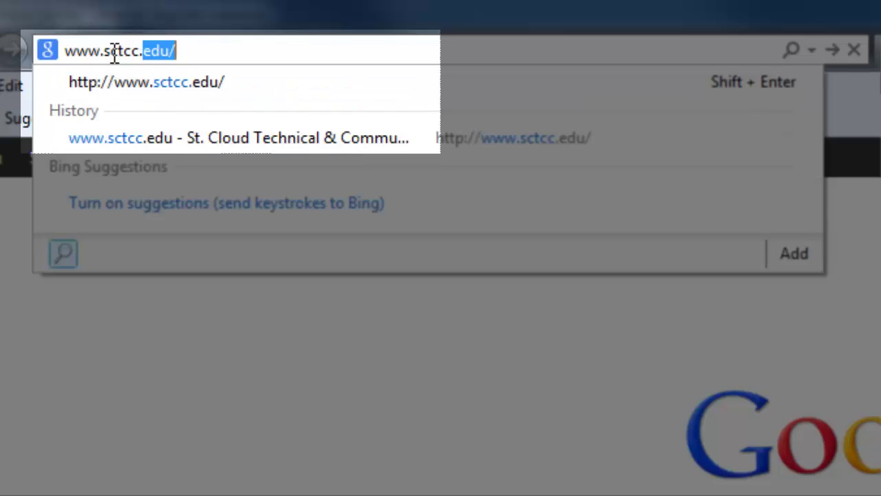
type("edu")
key("Return")
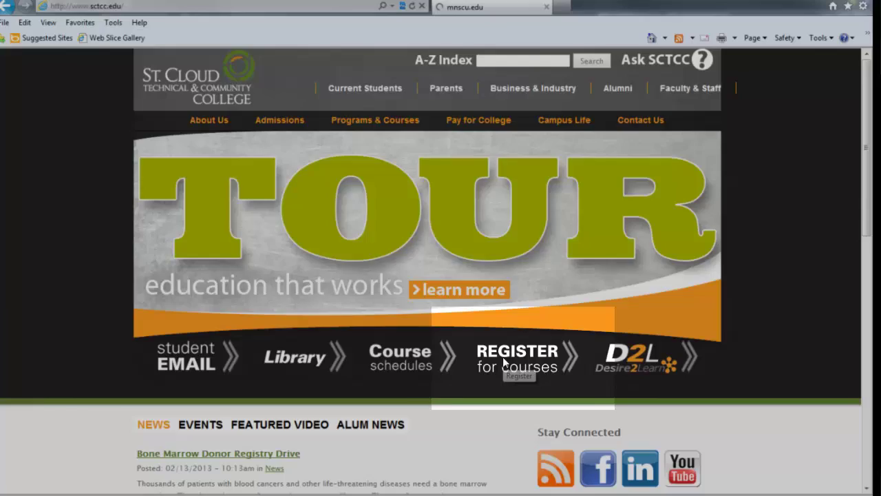
left_click(505, 363)
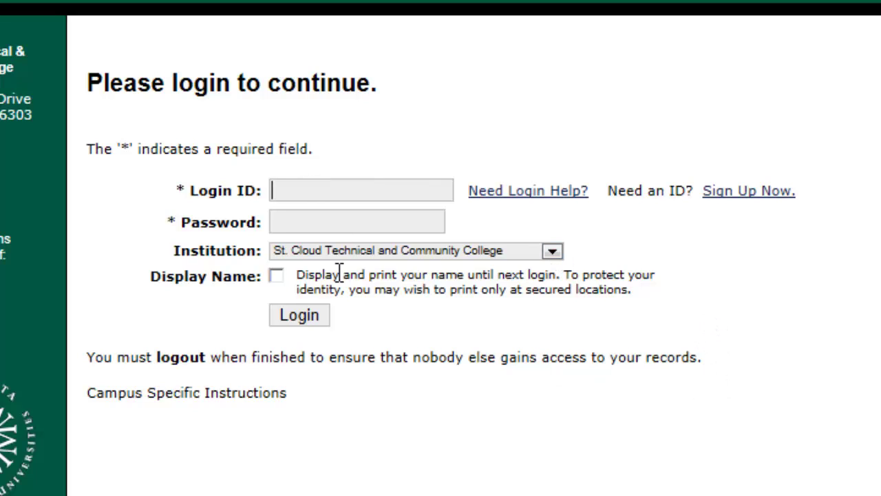
Sign in with the student's login ID and password, with Display Name ticked.
type("112174")
key("Tab")
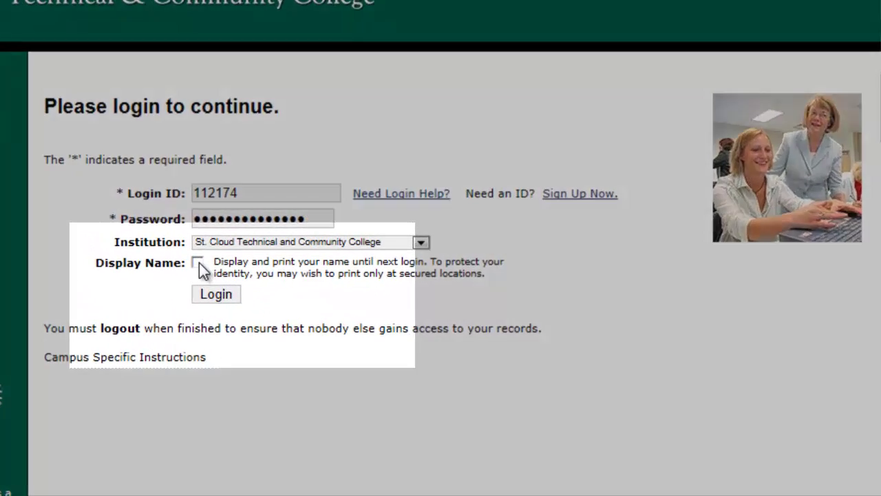
left_click(186, 244)
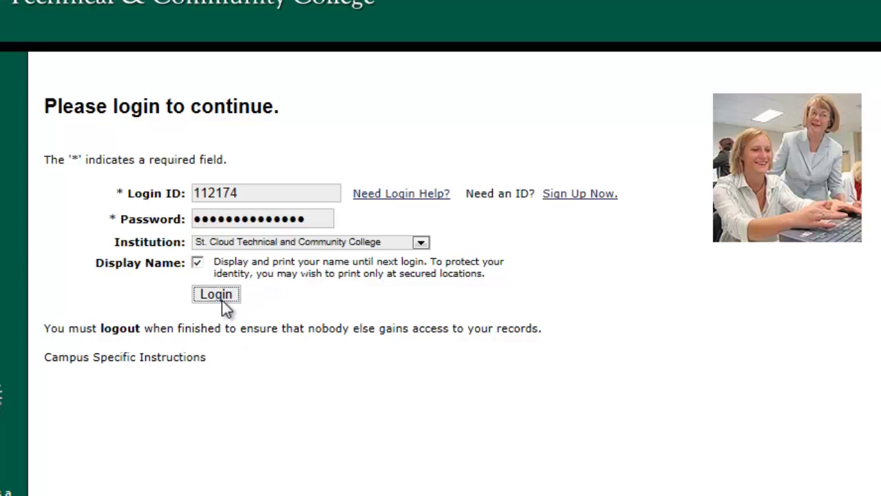
left_click(221, 300)
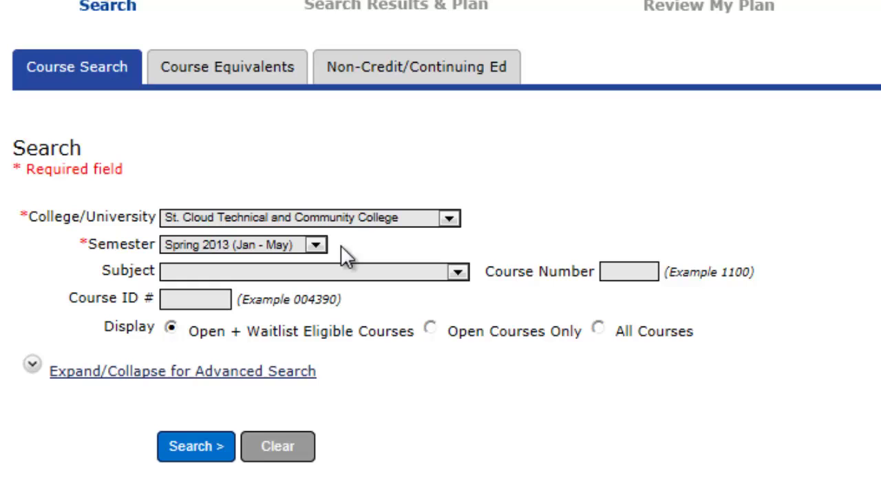
Set the search to Summer 2013 (Jun - Aug), subject Art (ART), course number 1321.
left_click(315, 244)
left_click(293, 286)
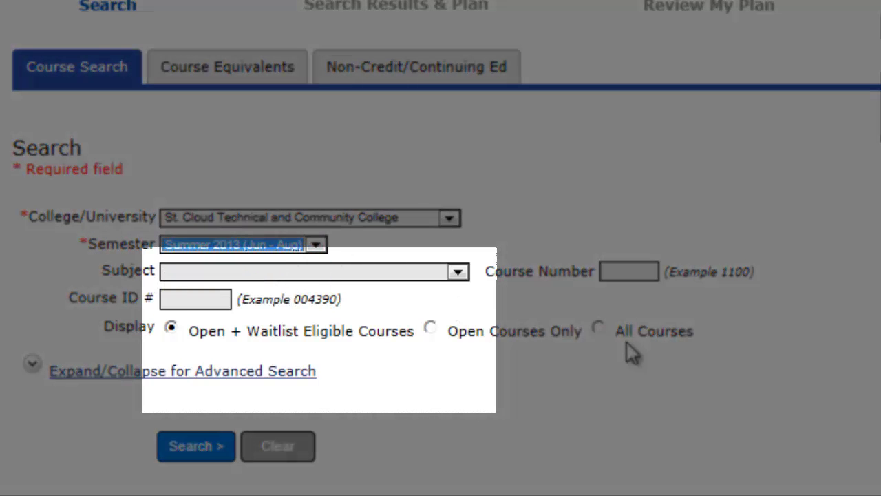
left_click(459, 270)
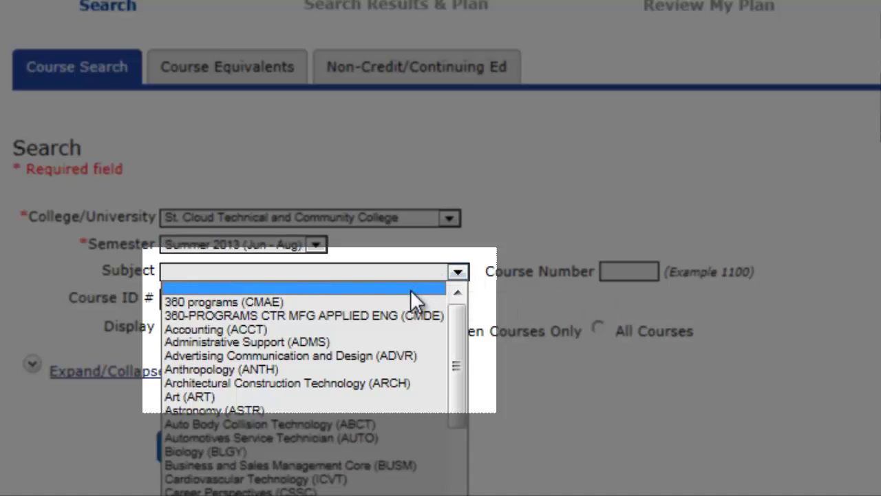
left_click(388, 394)
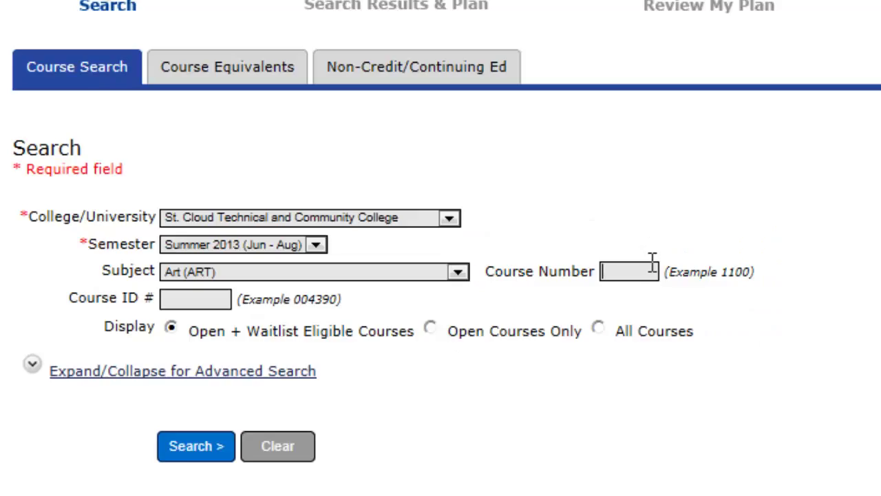
left_click(623, 271)
type("132")
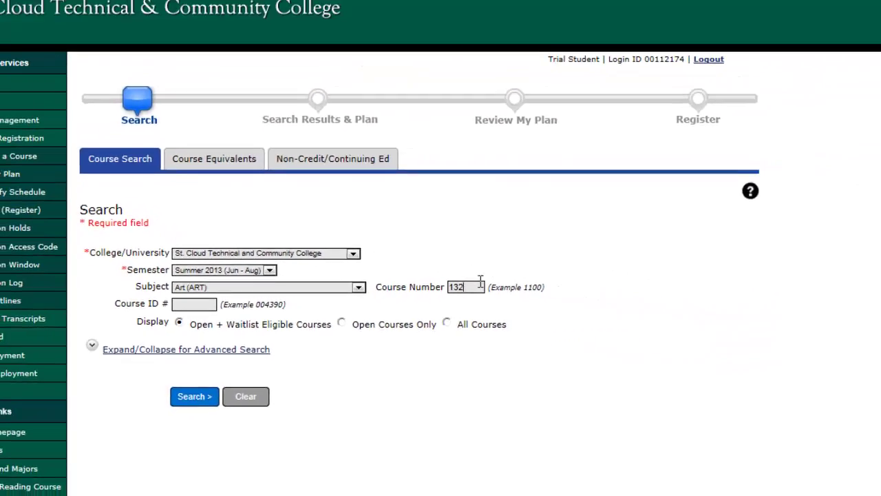
type("1")
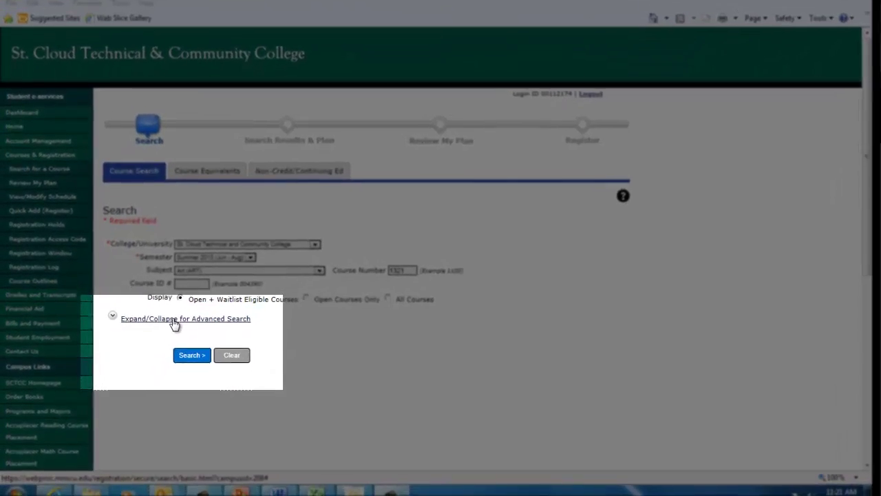
Expand Advanced Search and run the search to list the open ART 1321 Drawing I section.
left_click(159, 355)
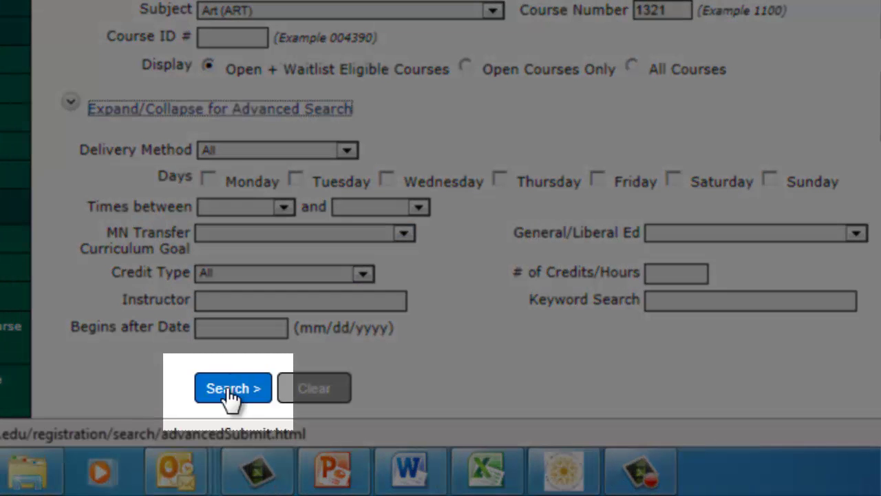
left_click(231, 387)
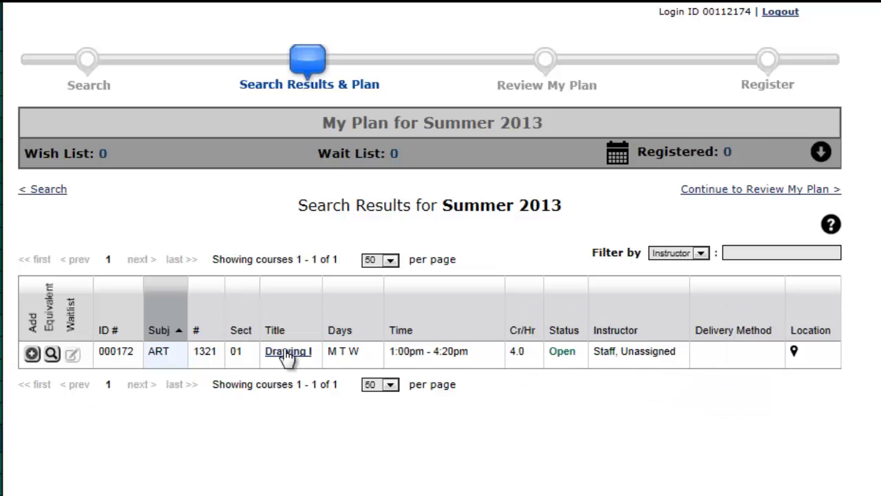
Open the Drawing I Section 01 details showing Main Building 1-157 and 22 seats remaining.
left_click(288, 352)
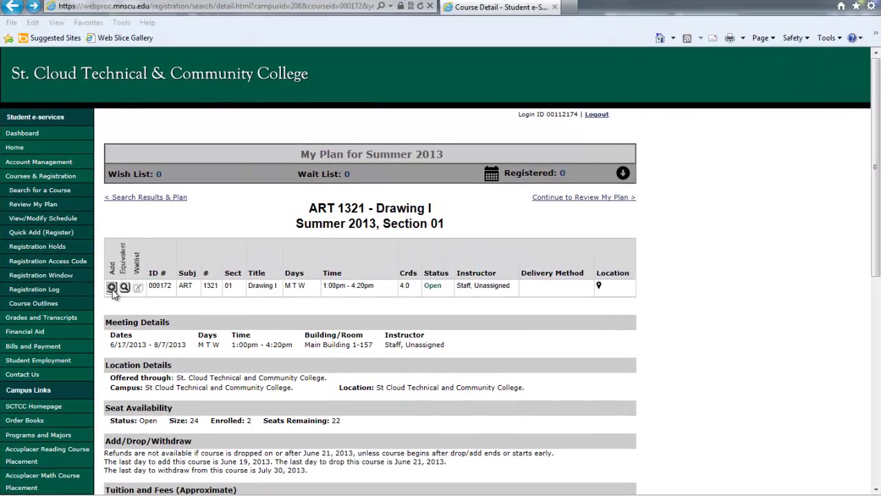
Add ART 1321 Drawing I section 01 to the Summer 2013 wish list and acknowledge the confirmation.
left_click(112, 287)
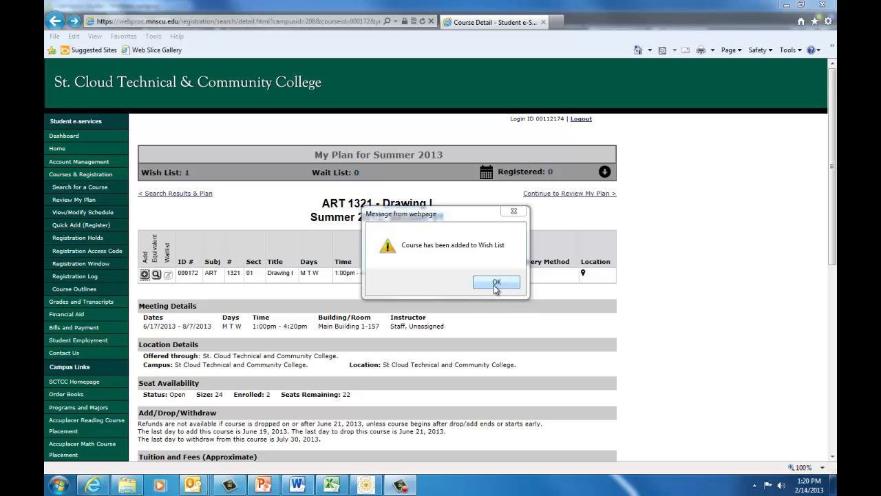
left_click(494, 283)
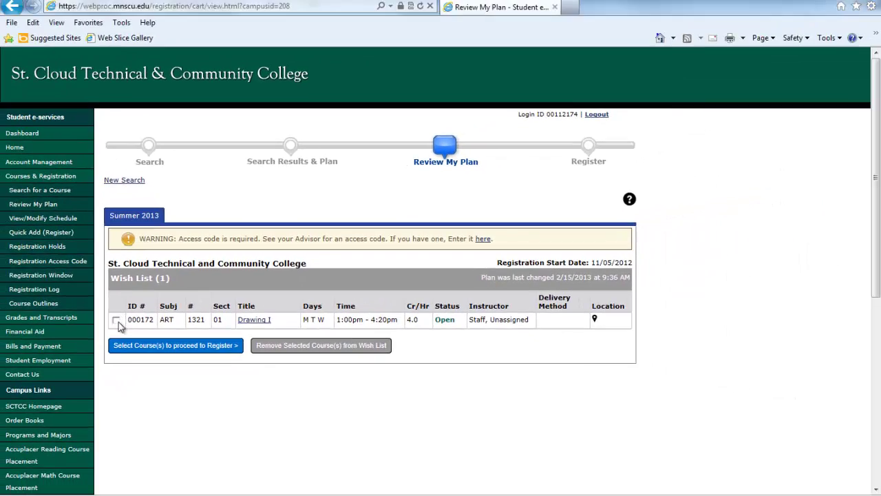
Tick Drawing I in the Summer 2013 wish list and select it for registration.
left_click(117, 321)
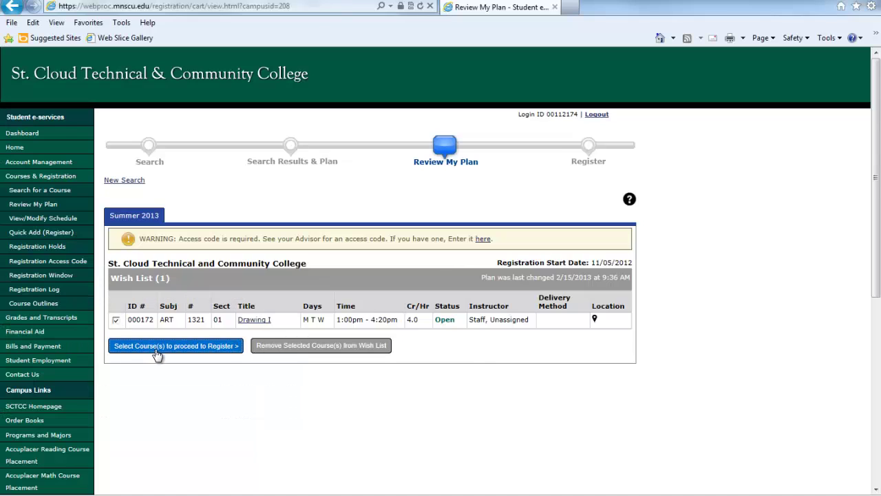
left_click(156, 347)
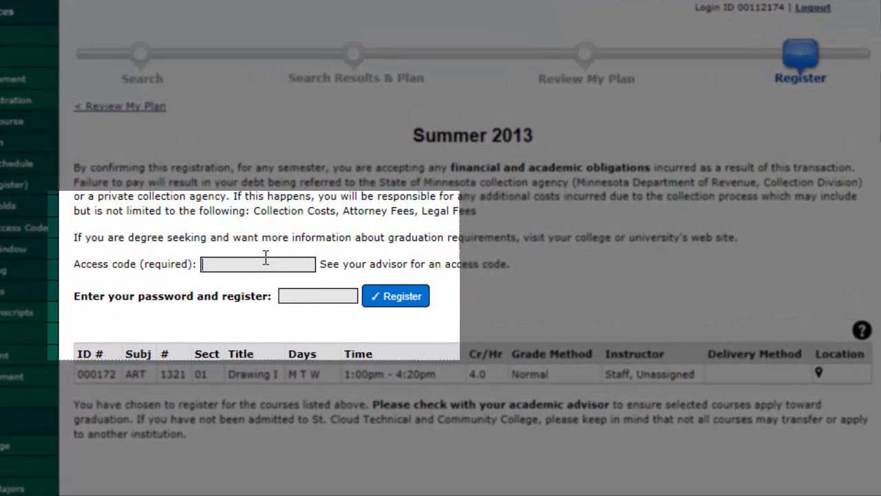
Enter the advisor's access code and the account password, then register for Drawing I section 01.
type("123456")
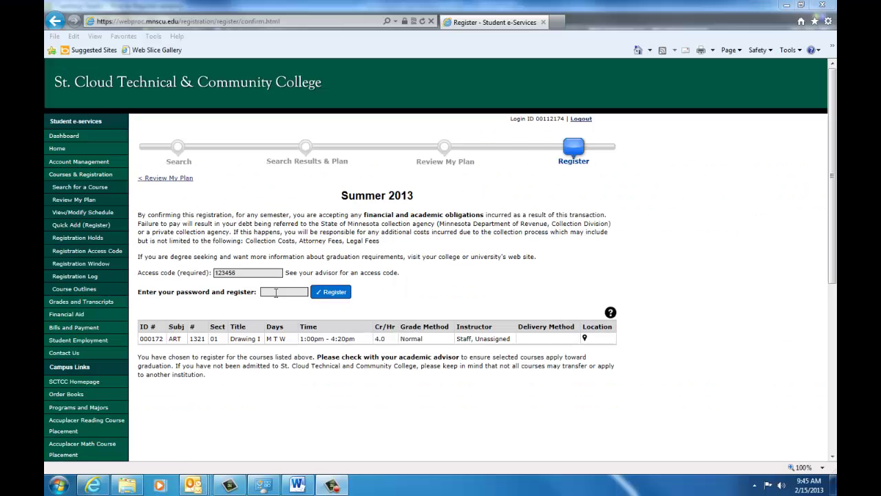
left_click(304, 298)
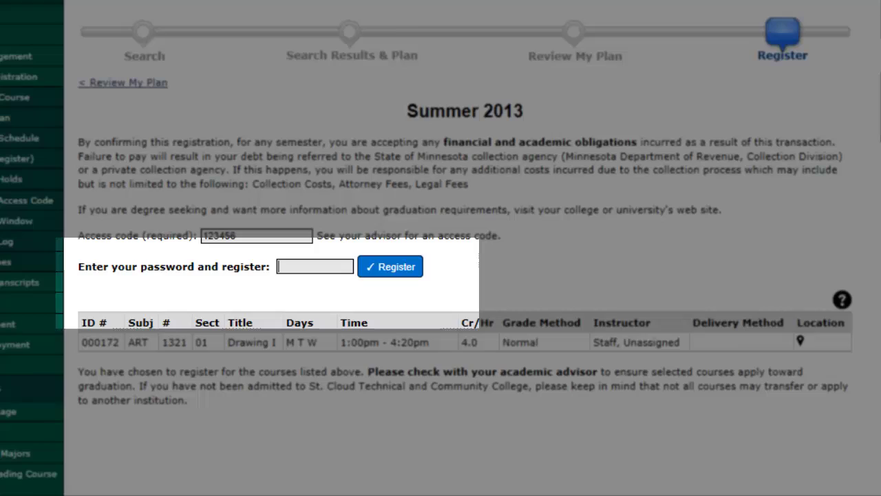
type("•••••••••••••")
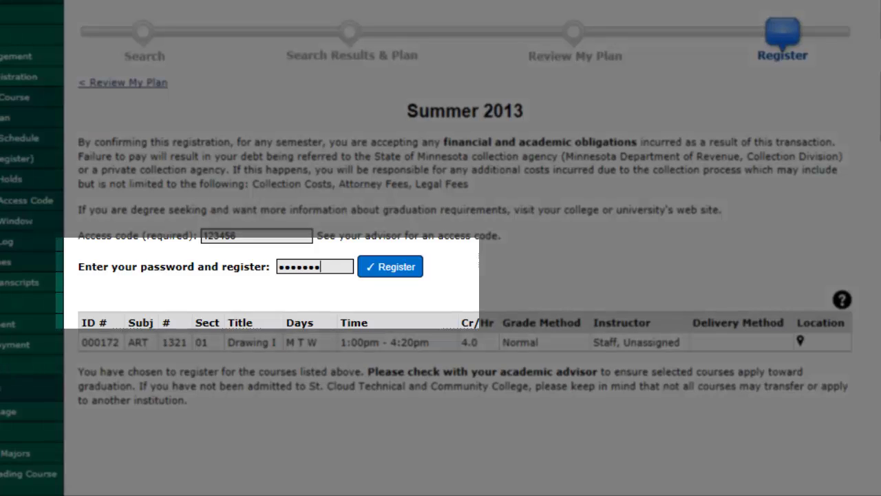
type("•")
left_click(398, 273)
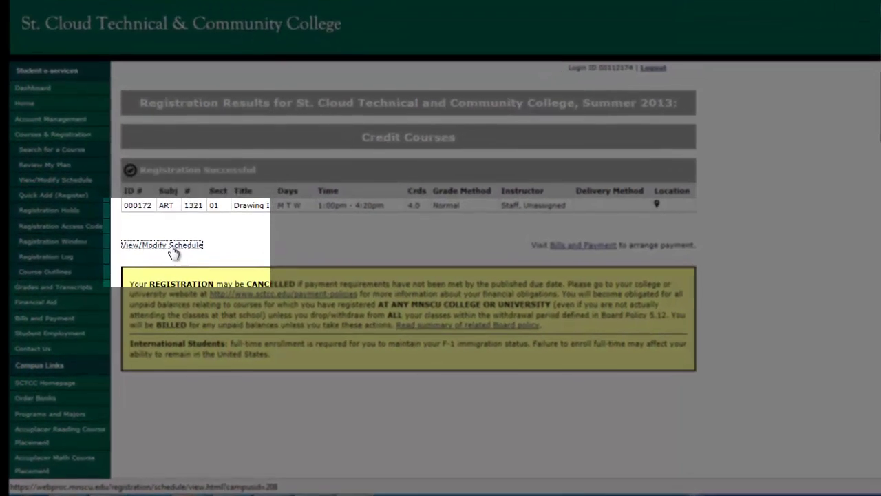
View the Summer 2013 class schedule and request its printable classSchedulePdf.pdf.
left_click(172, 246)
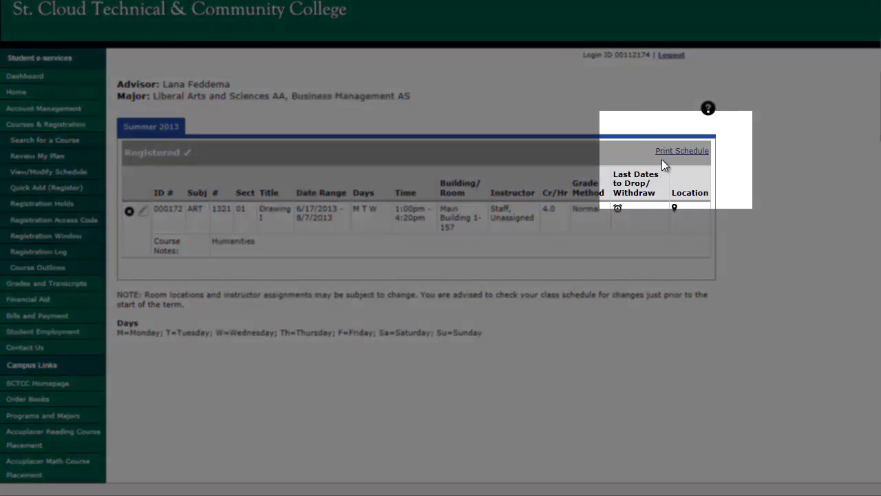
left_click(670, 153)
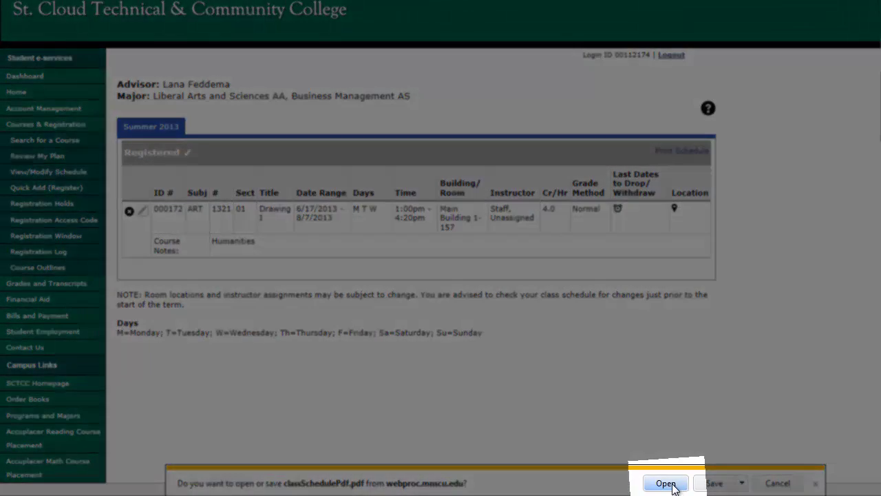
Open classSchedulePdf.pdf in Adobe Reader to view the Summer 2013 Student Schedule.
left_click(671, 484)
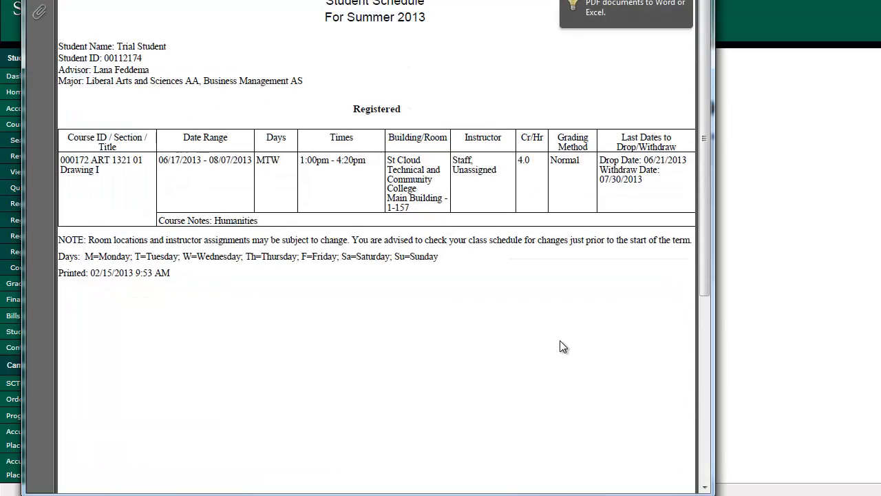